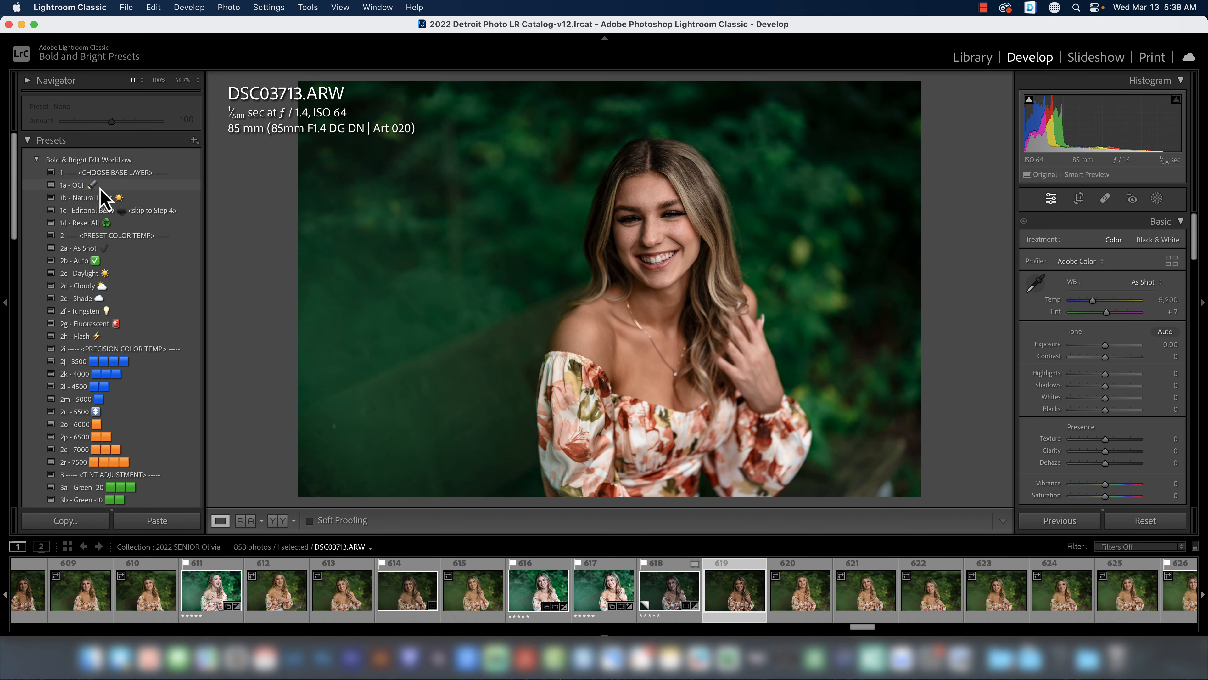
Apply the 1a - OCF base layer preset and the 2l - 4500 color temperature preset to the portrait.
left_click(118, 189)
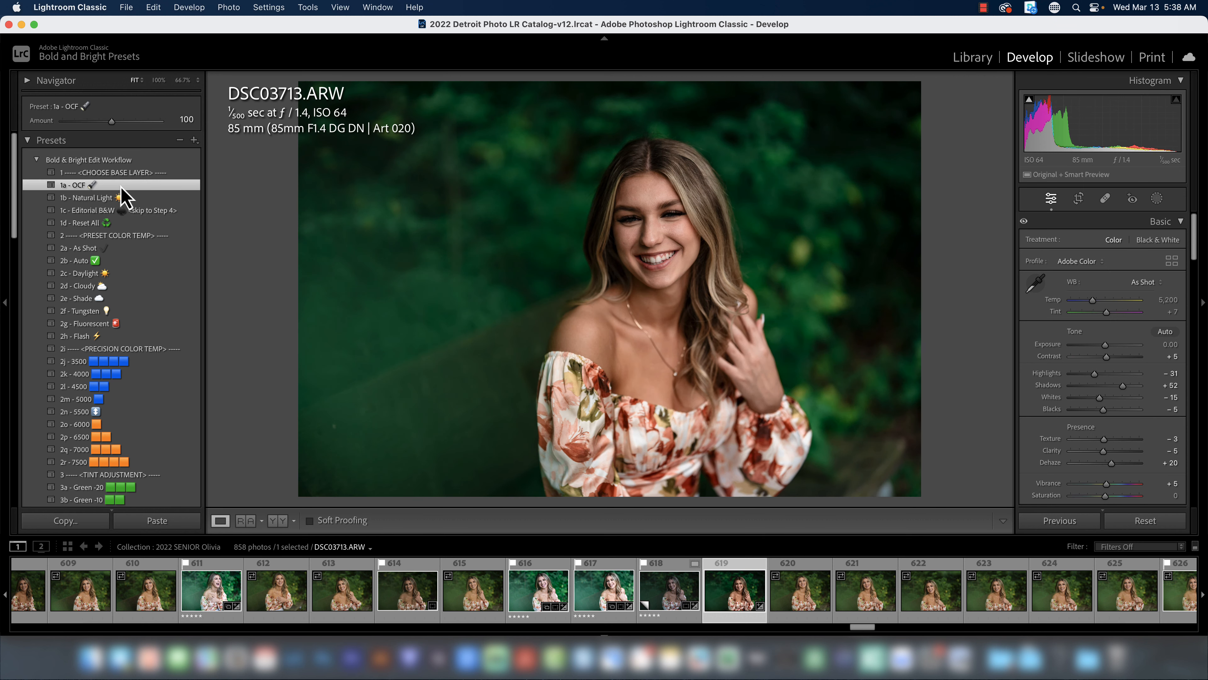
scroll(35, 210, "down", 1)
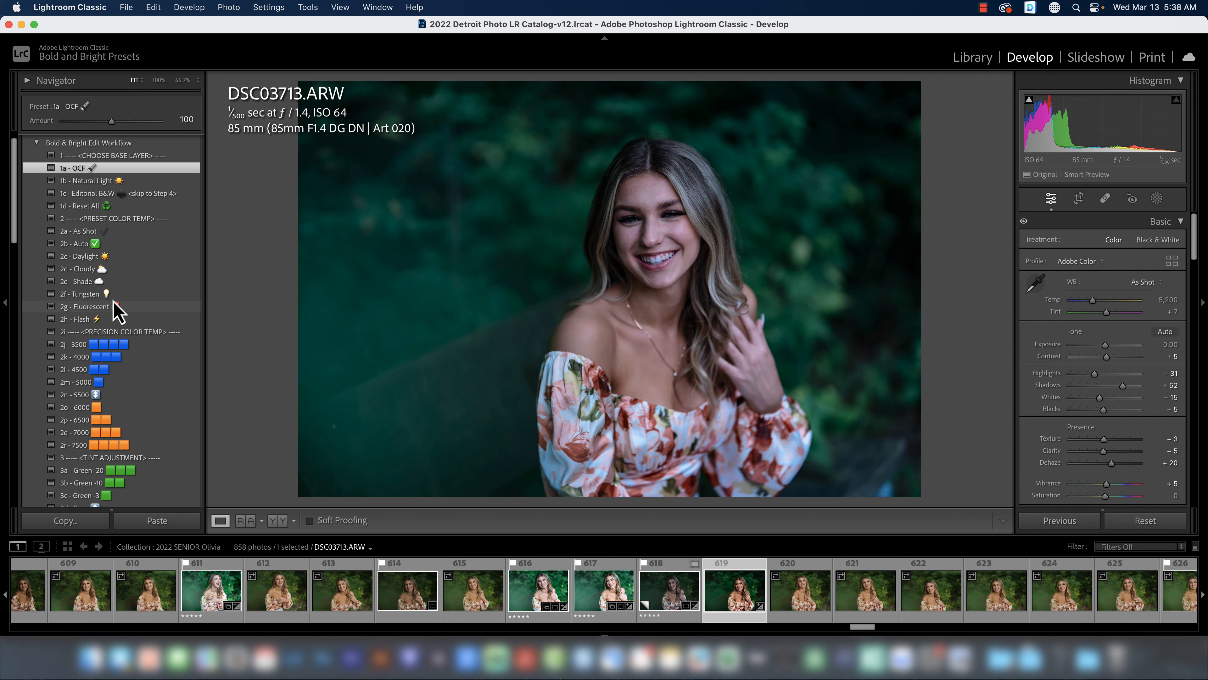
scroll(73, 270, "down", 5)
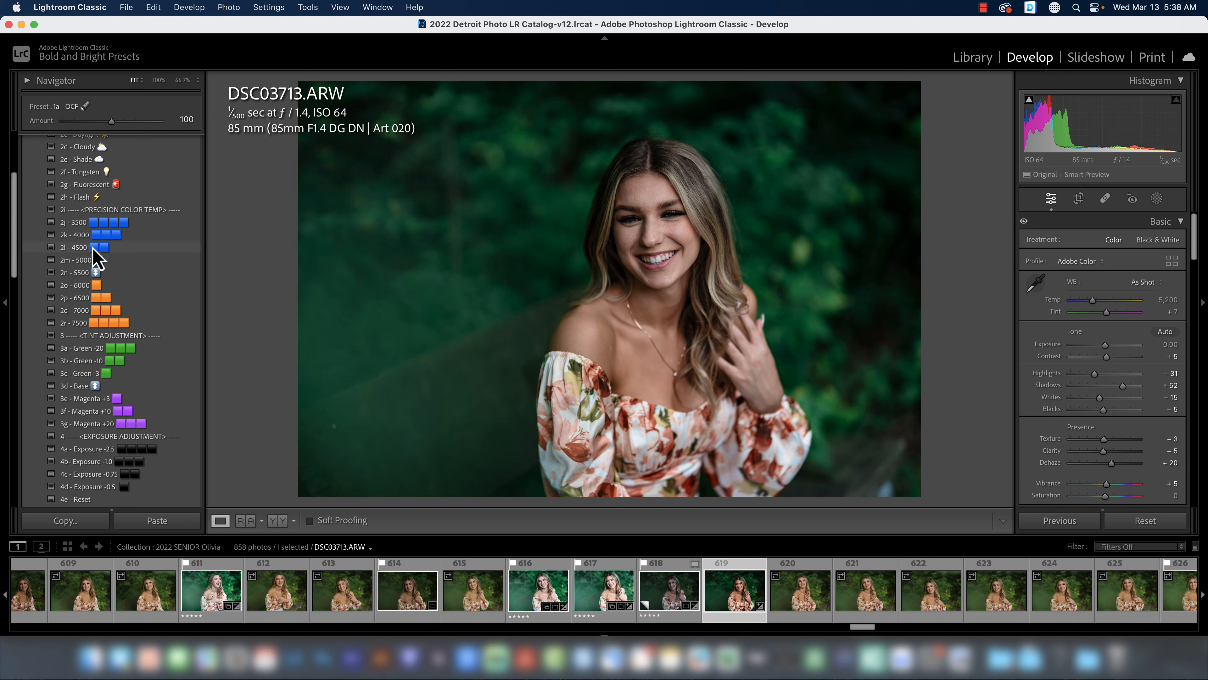
left_click(79, 248)
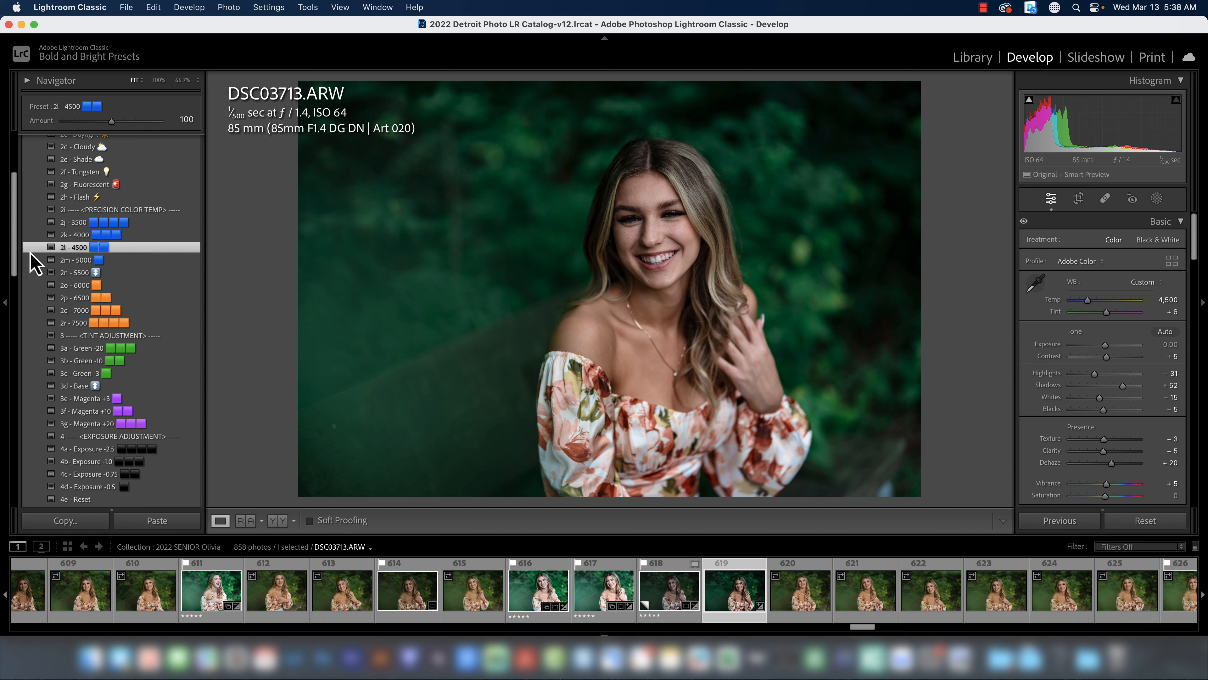
Apply the 3e - Magenta +3 tint preset and the 4g - Exposure +0.75 preset to the portrait.
scroll(24, 266, "down", 5)
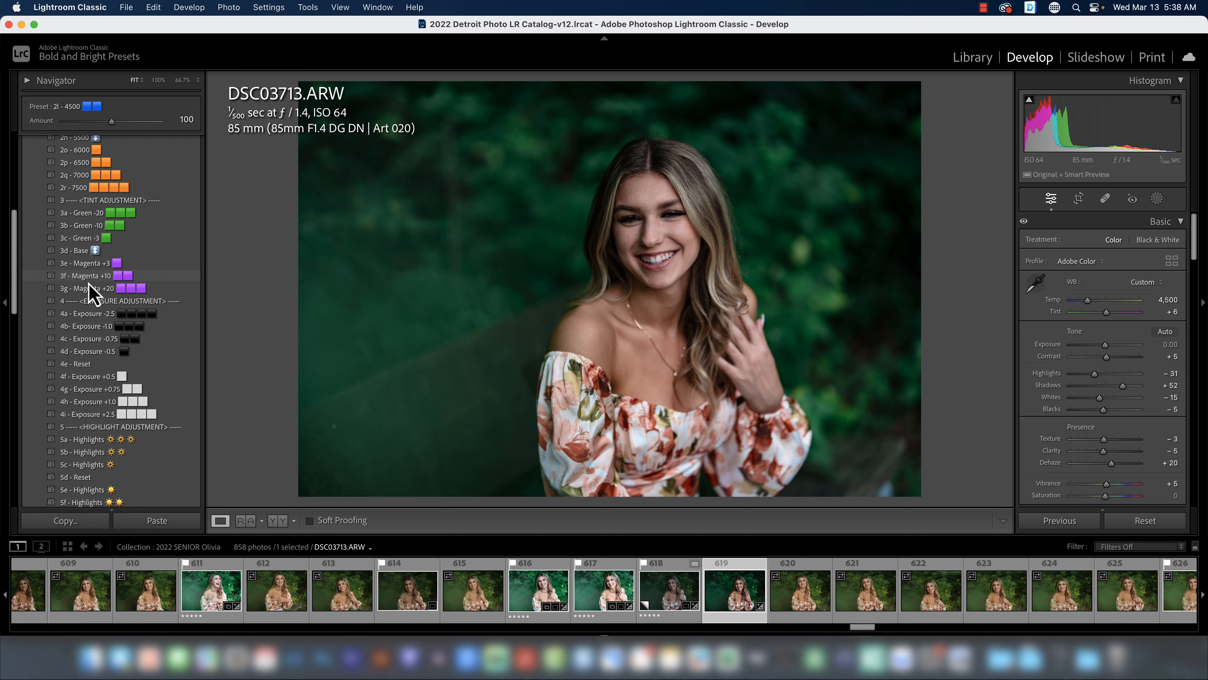
left_click(88, 265)
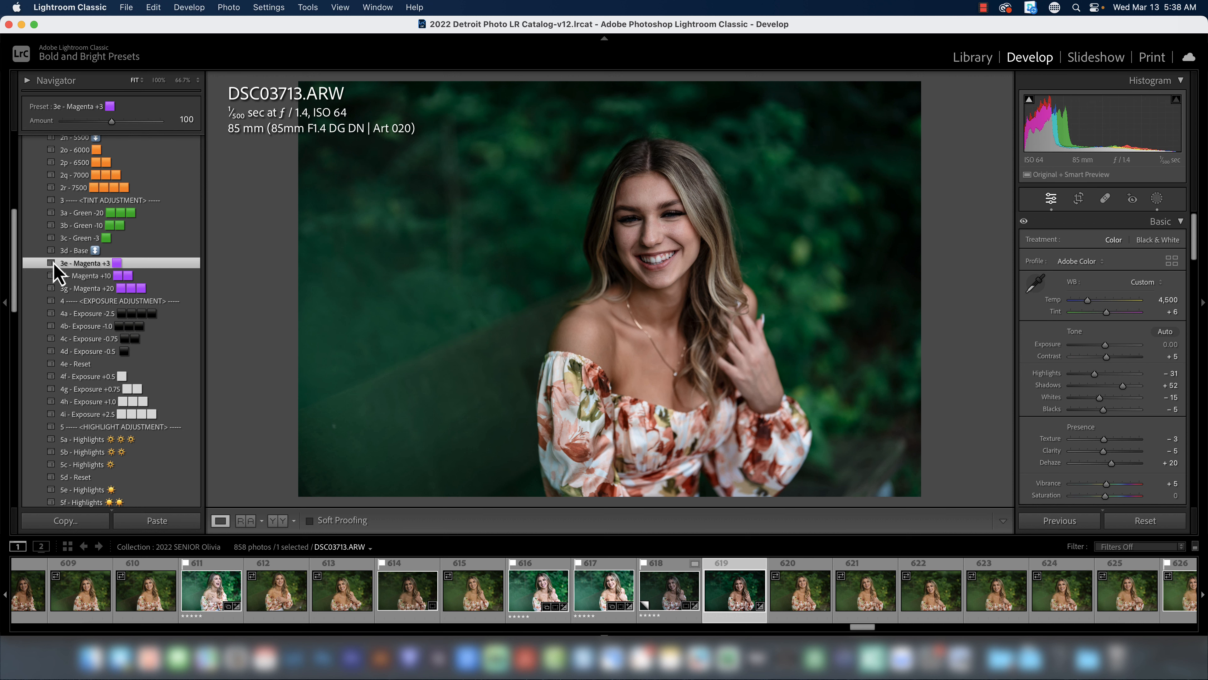
scroll(52, 266, "down", 1)
scroll(51, 266, "down", 5)
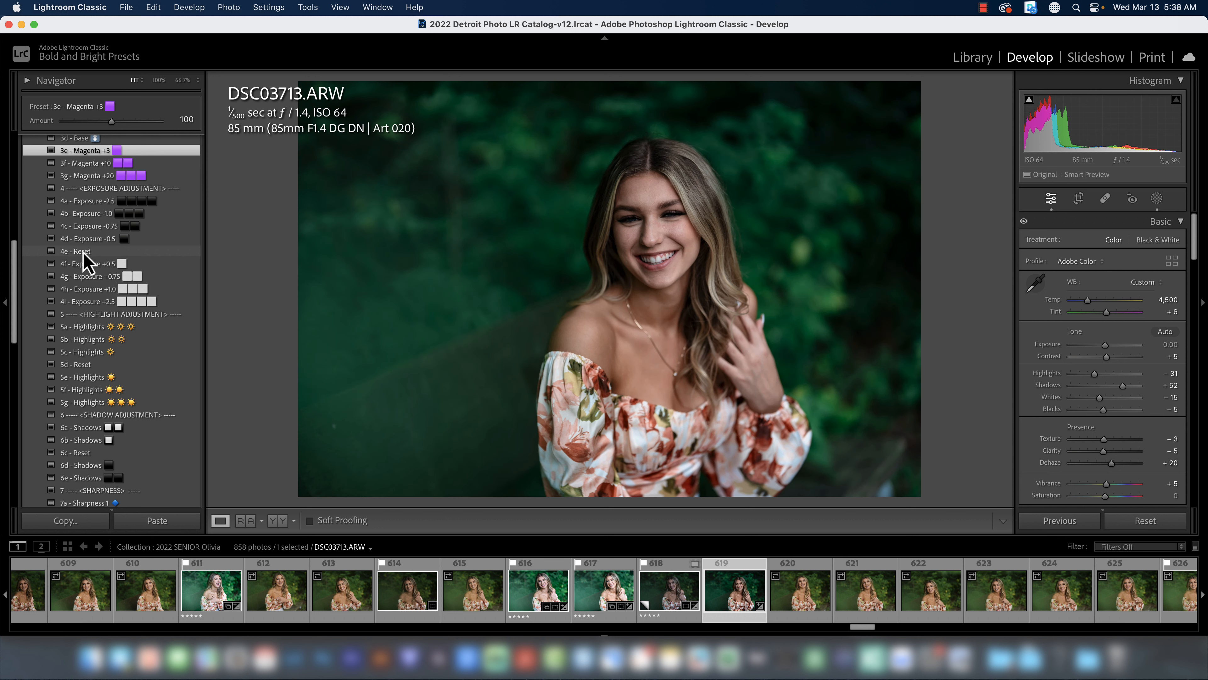
left_click(92, 277)
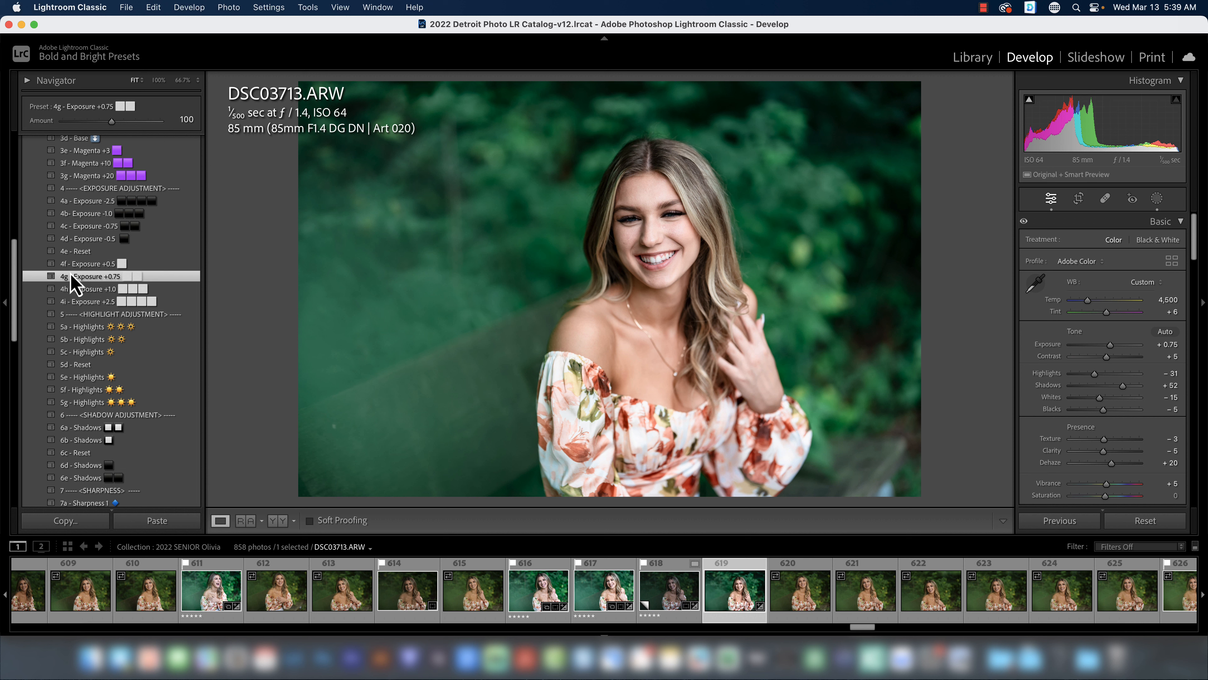
Apply the 5a - Highlights preset and the 6a - Shadows preset to the portrait.
scroll(33, 280, "down", 3)
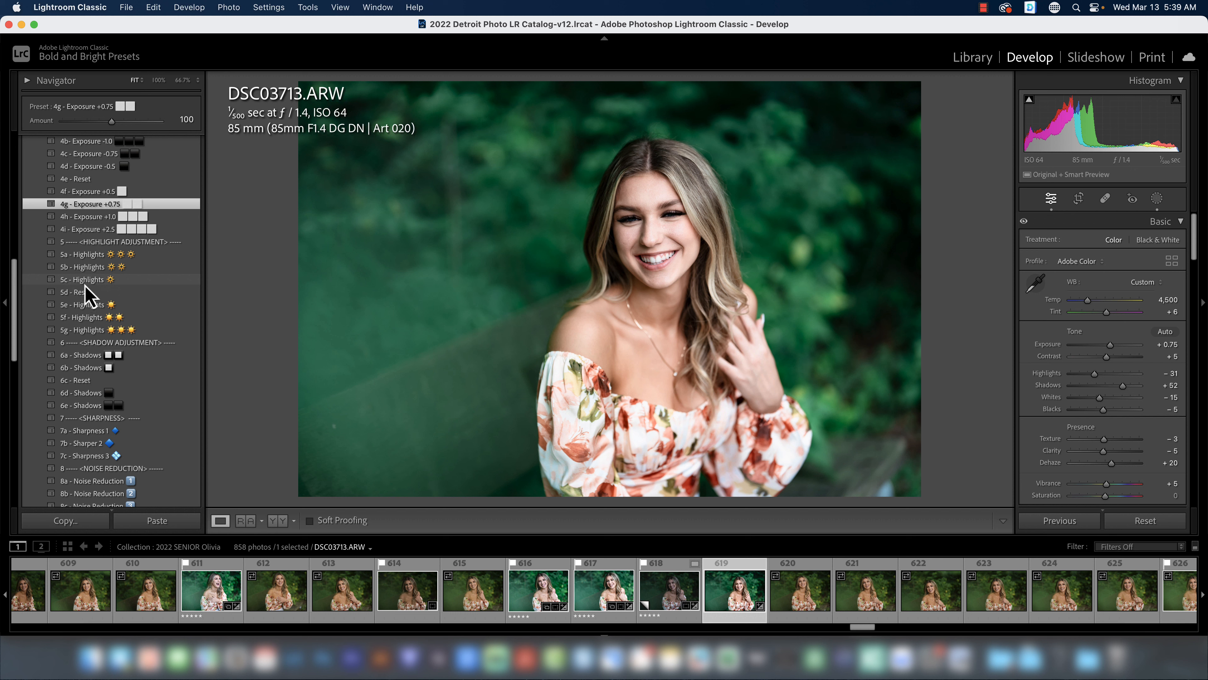
left_click(95, 257)
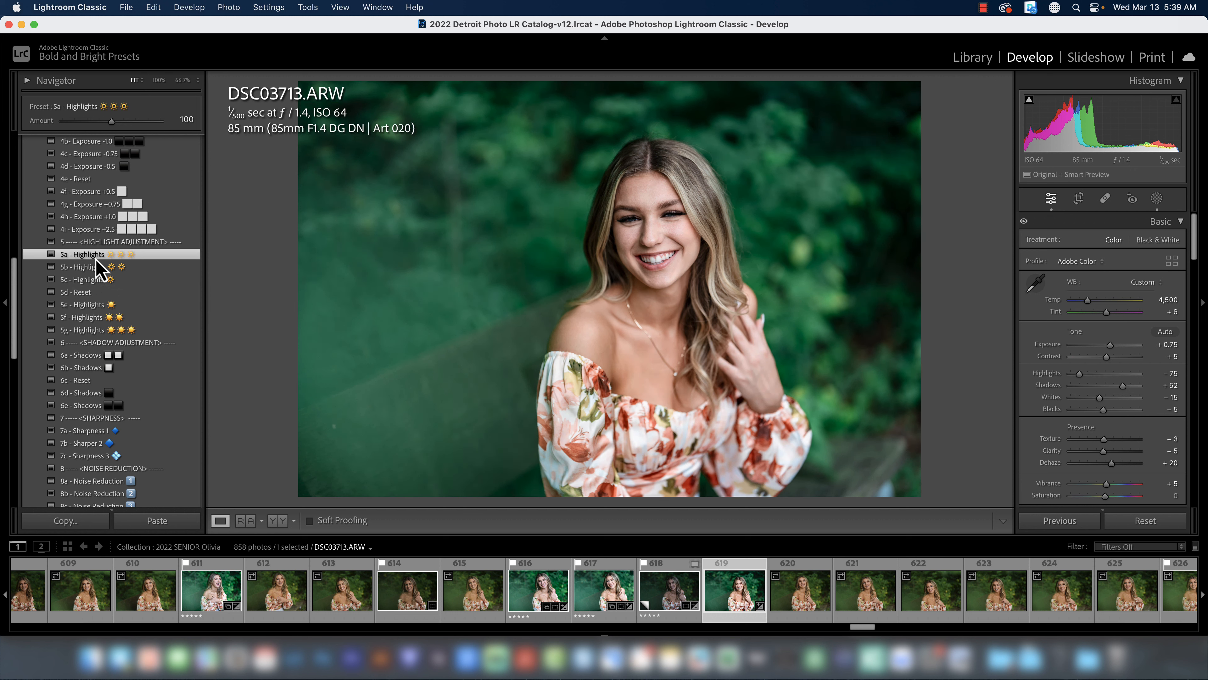
scroll(41, 259, "down", 5)
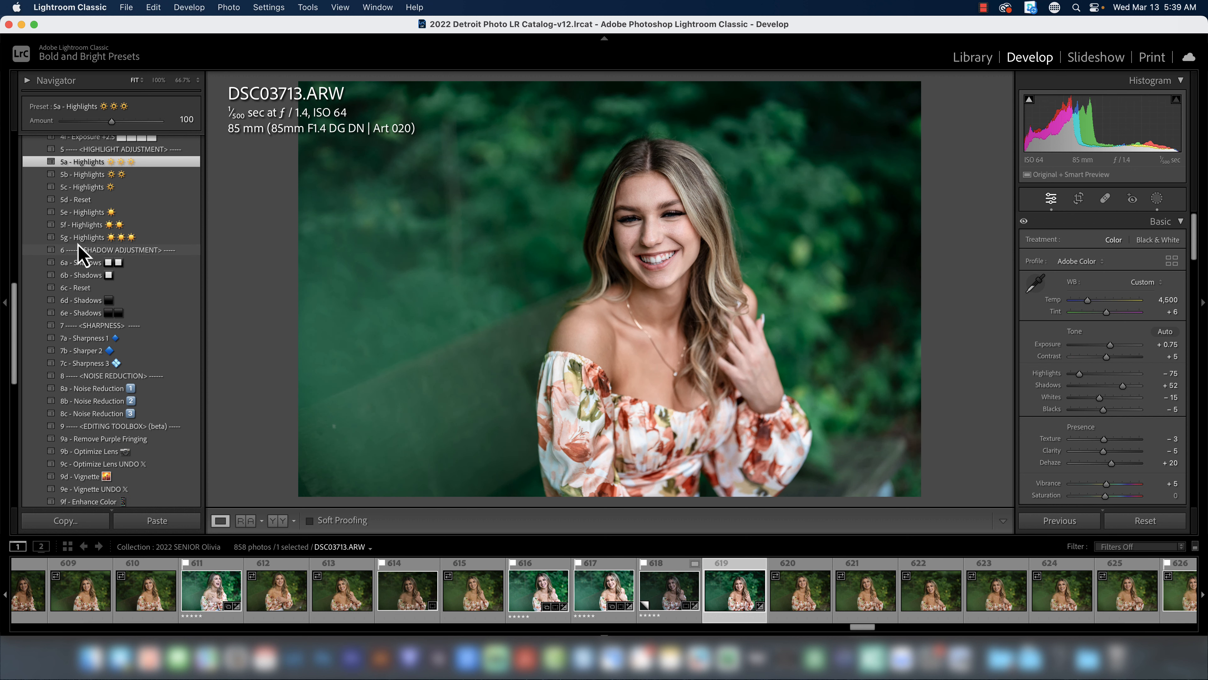
scroll(129, 261, "down", 1)
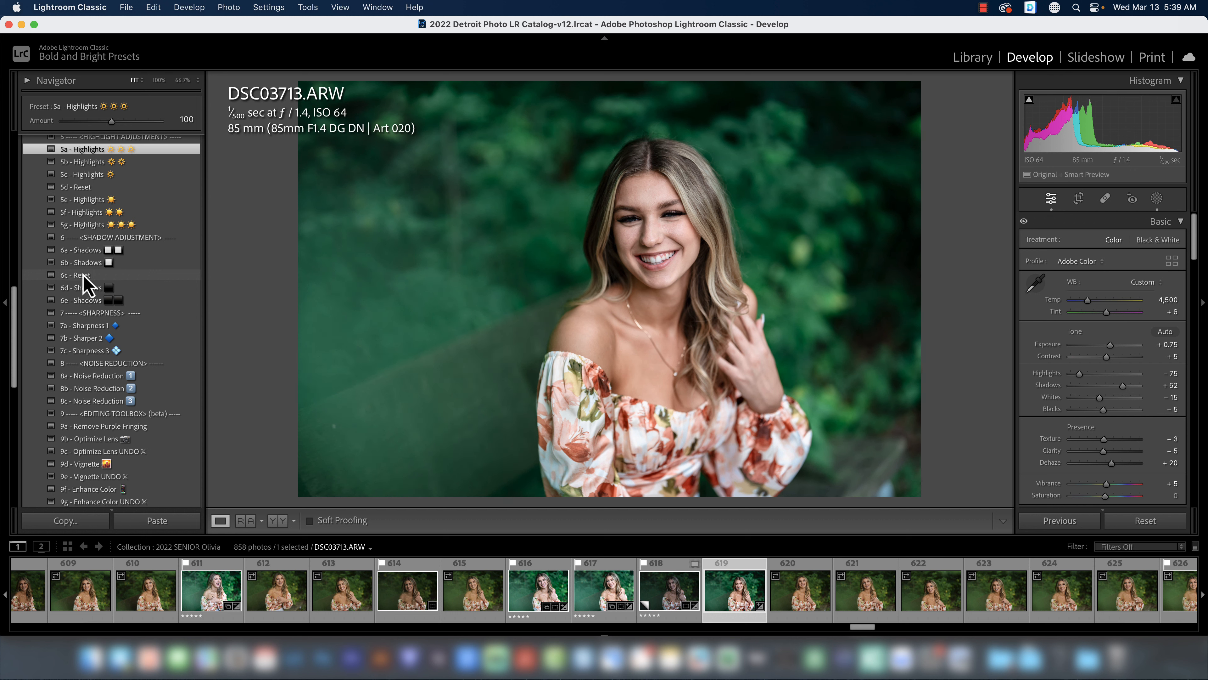
left_click(91, 251)
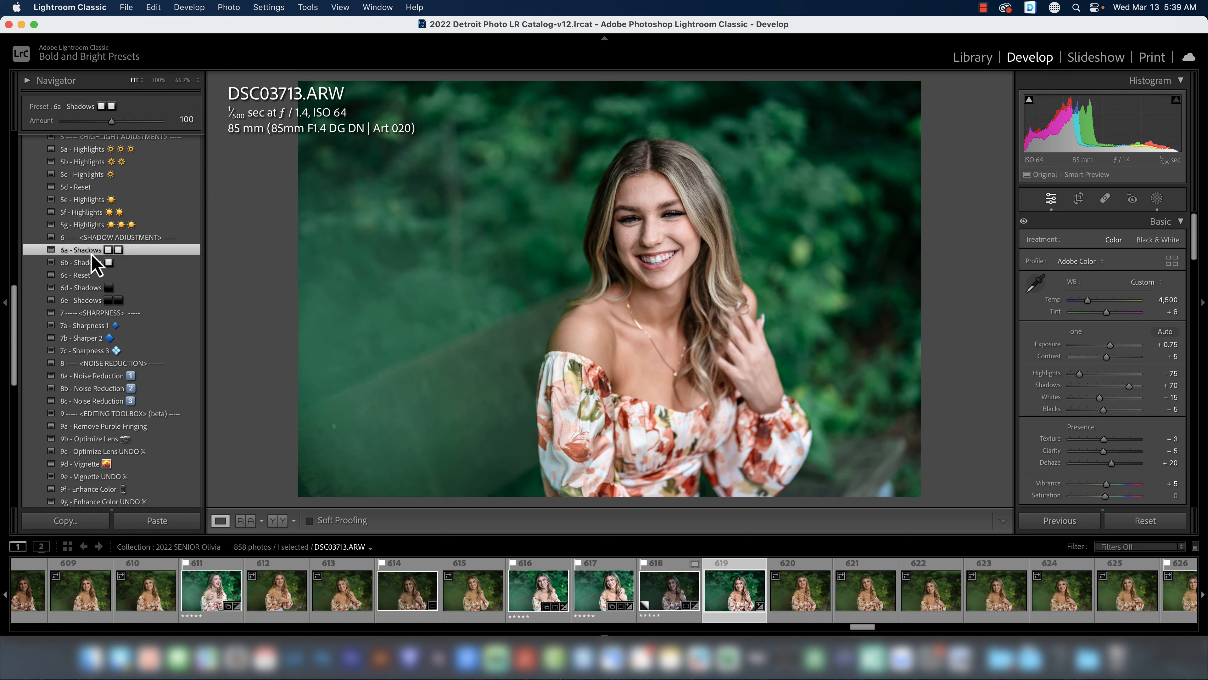
Apply the 7a - Sharpness 1 preset and the 8a - Noise Reduction 1 preset to the portrait.
scroll(51, 265, "down", 1)
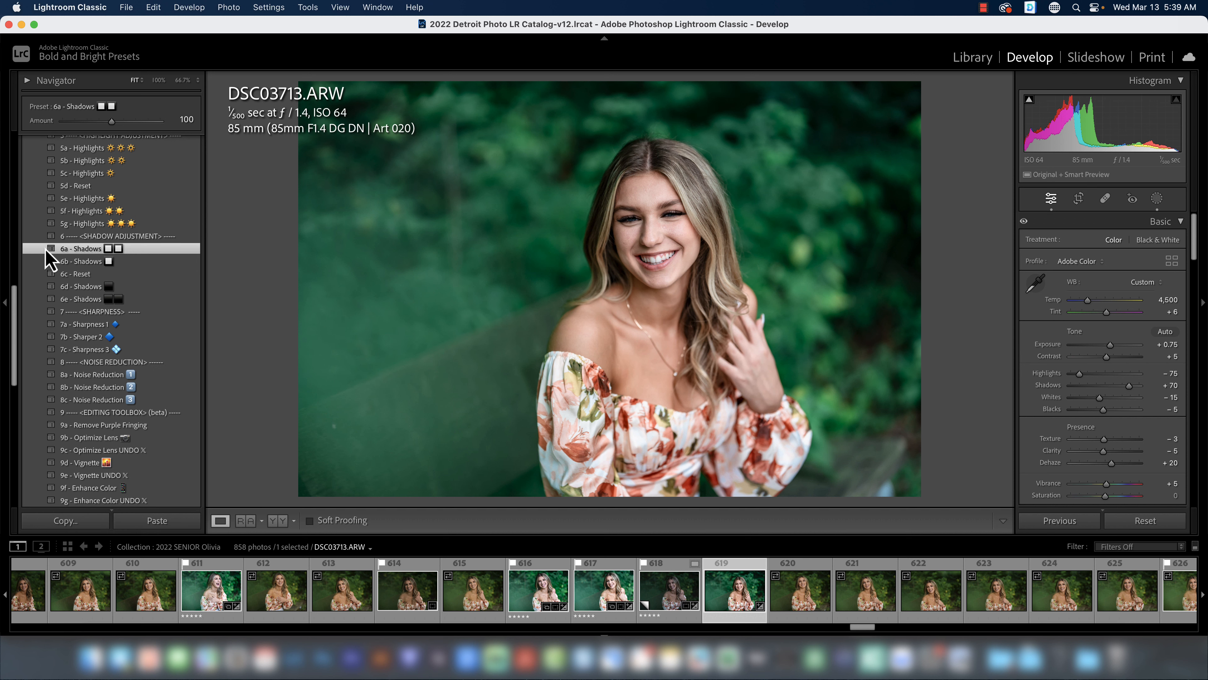
scroll(51, 271, "down", 3)
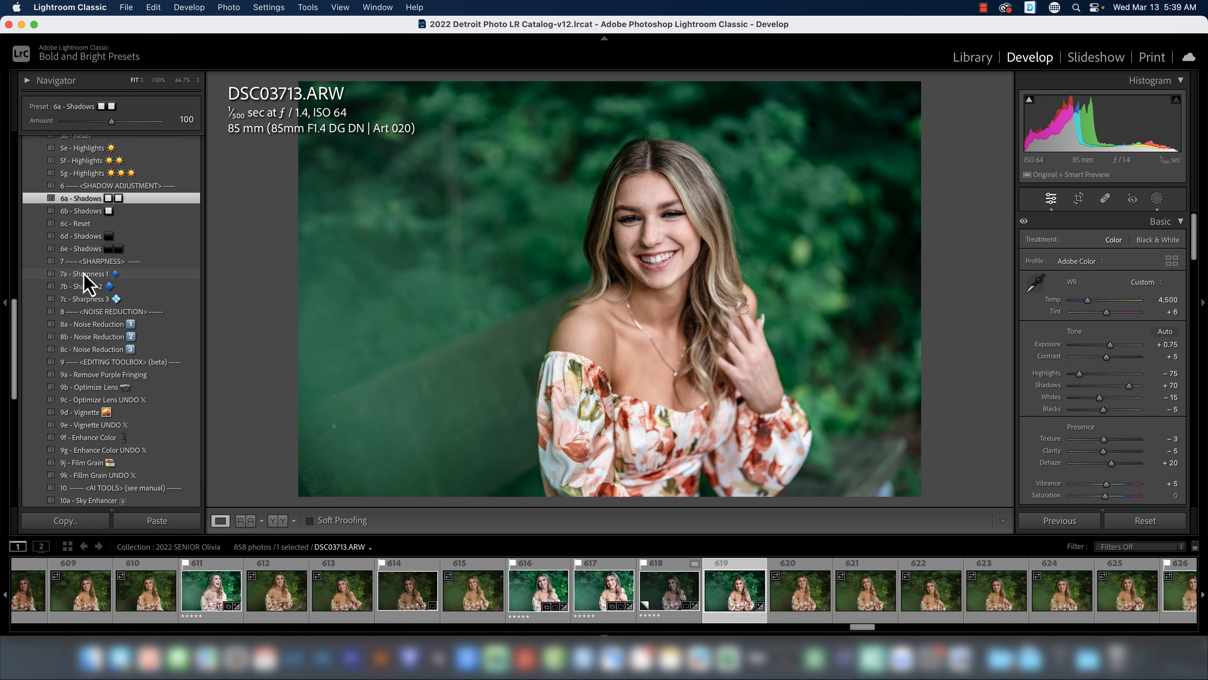
left_click(113, 276)
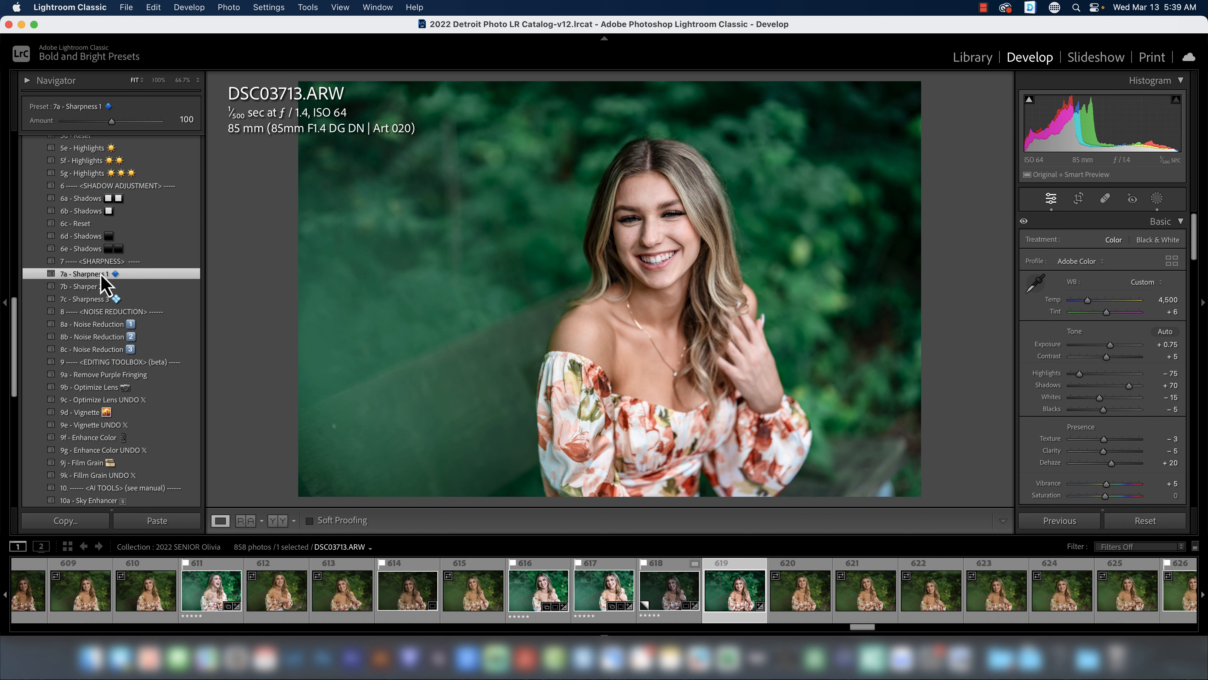
scroll(33, 281, "down", 1)
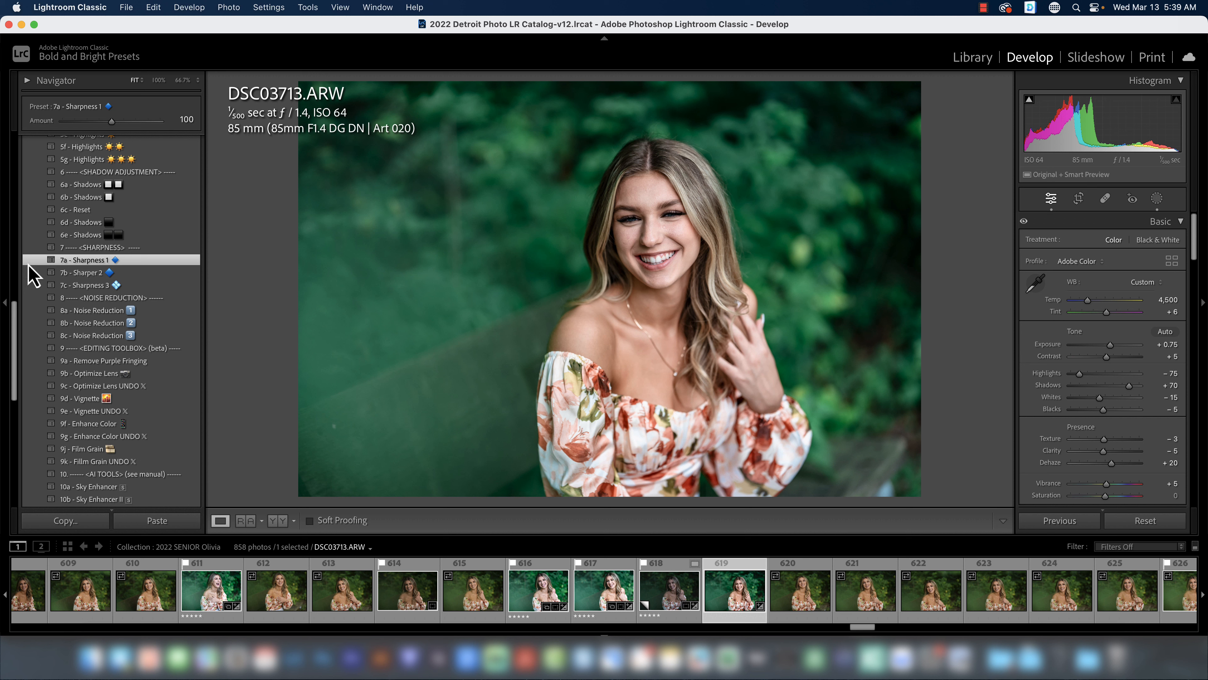
scroll(36, 279, "down", 2)
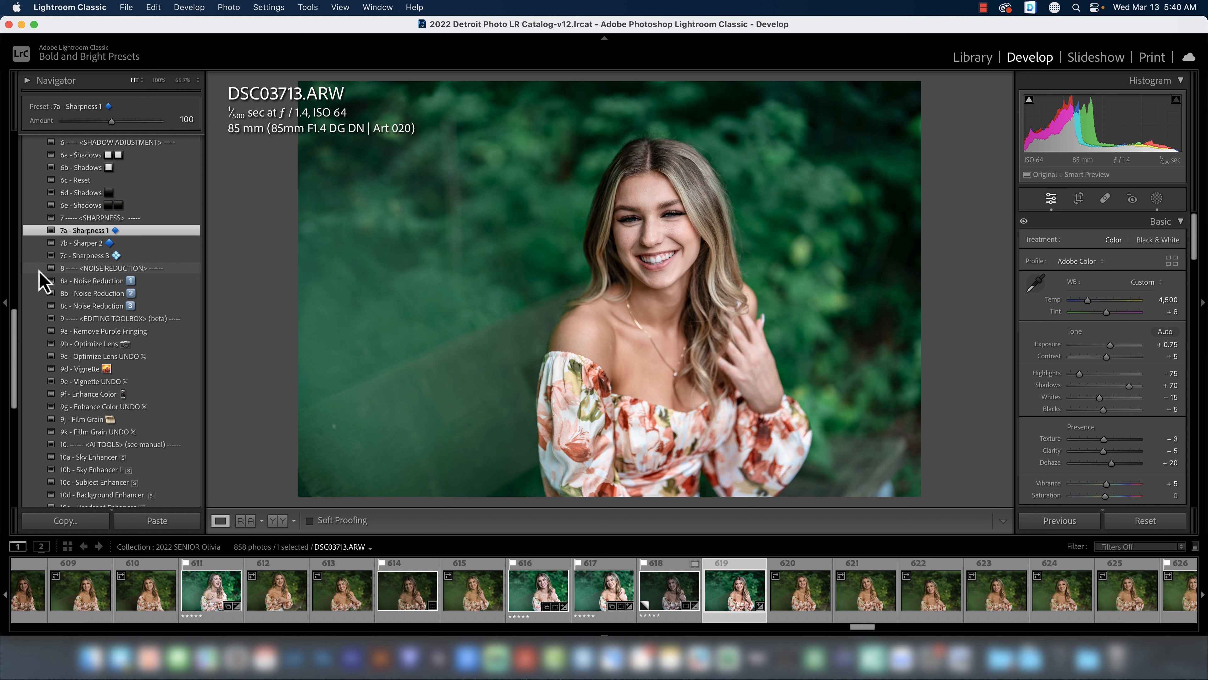
scroll(42, 278, "down", 2)
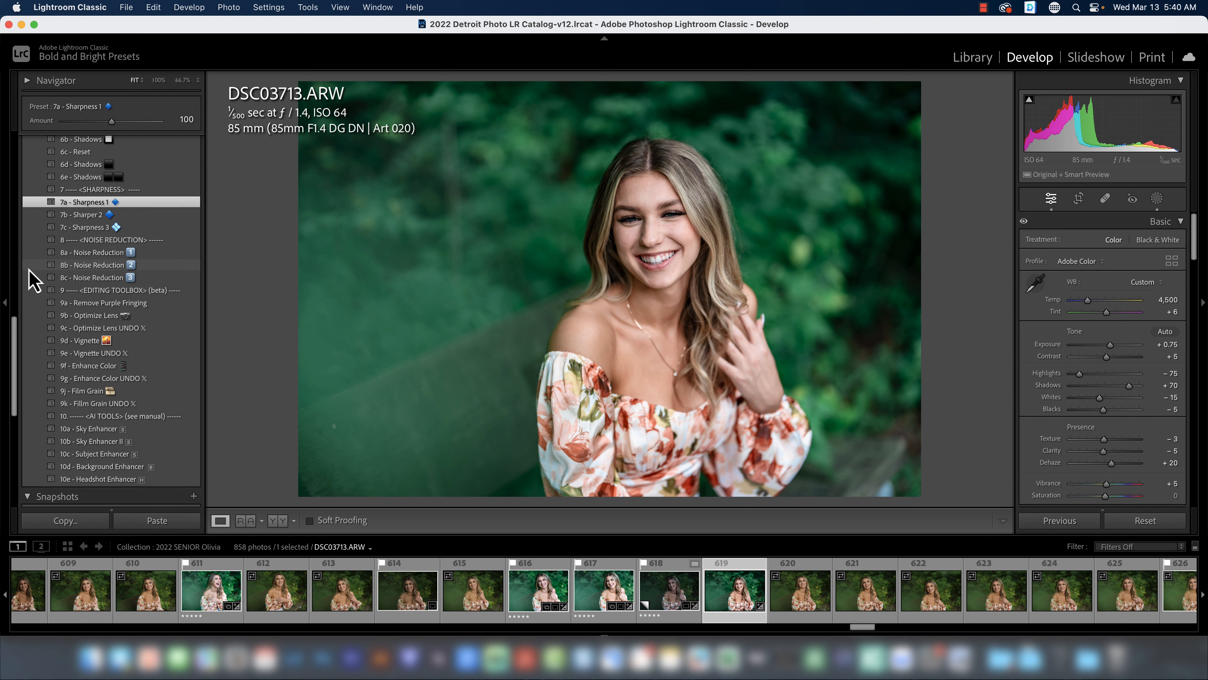
left_click(153, 253)
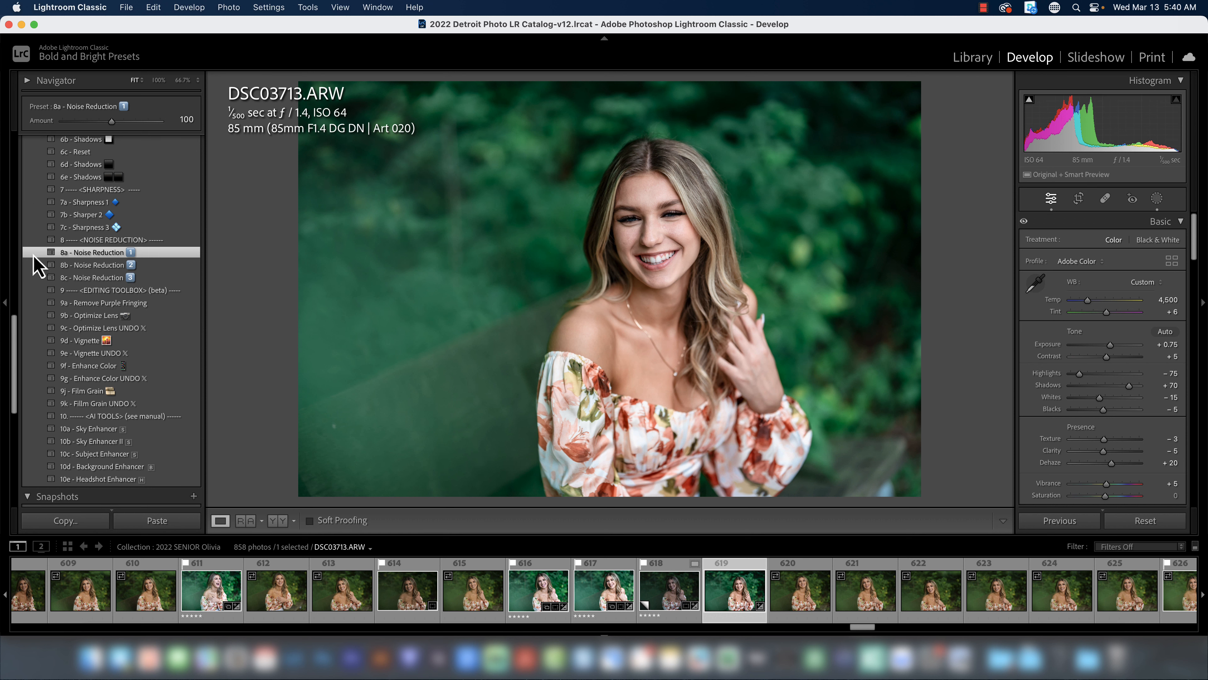
Apply the 9a - Remove Purple Fringing and 9b - Optimize Lens presets from the editing toolbox.
scroll(38, 266, "down", 5)
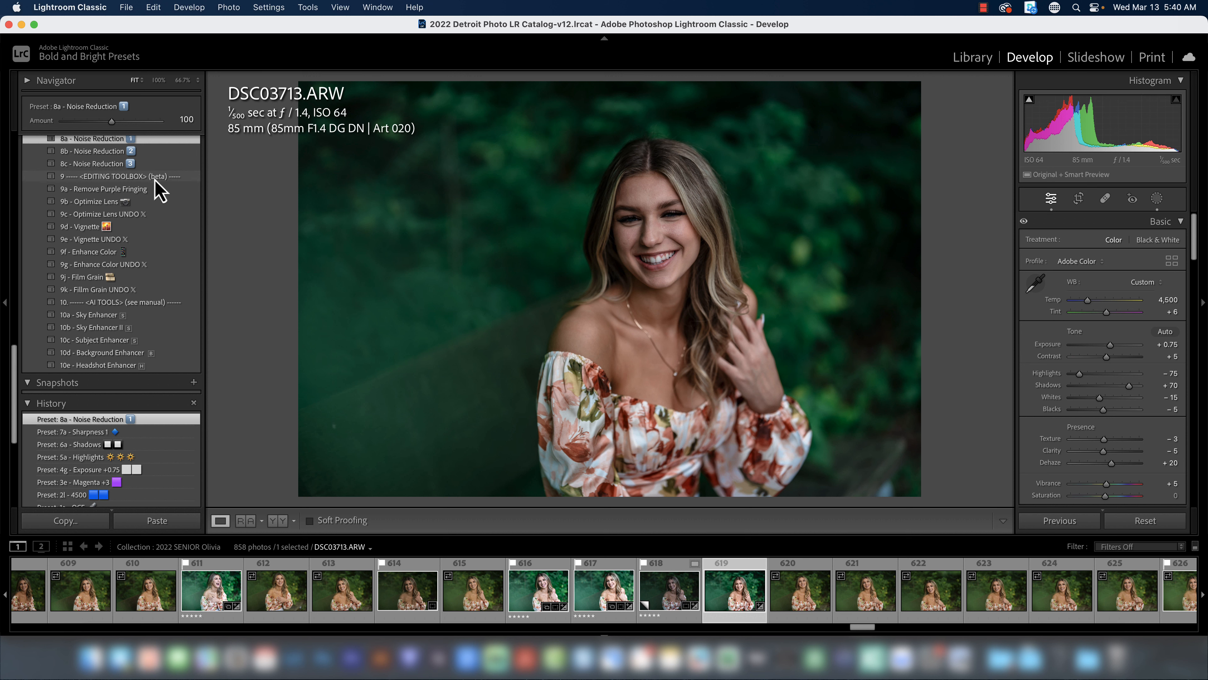
left_click(153, 193)
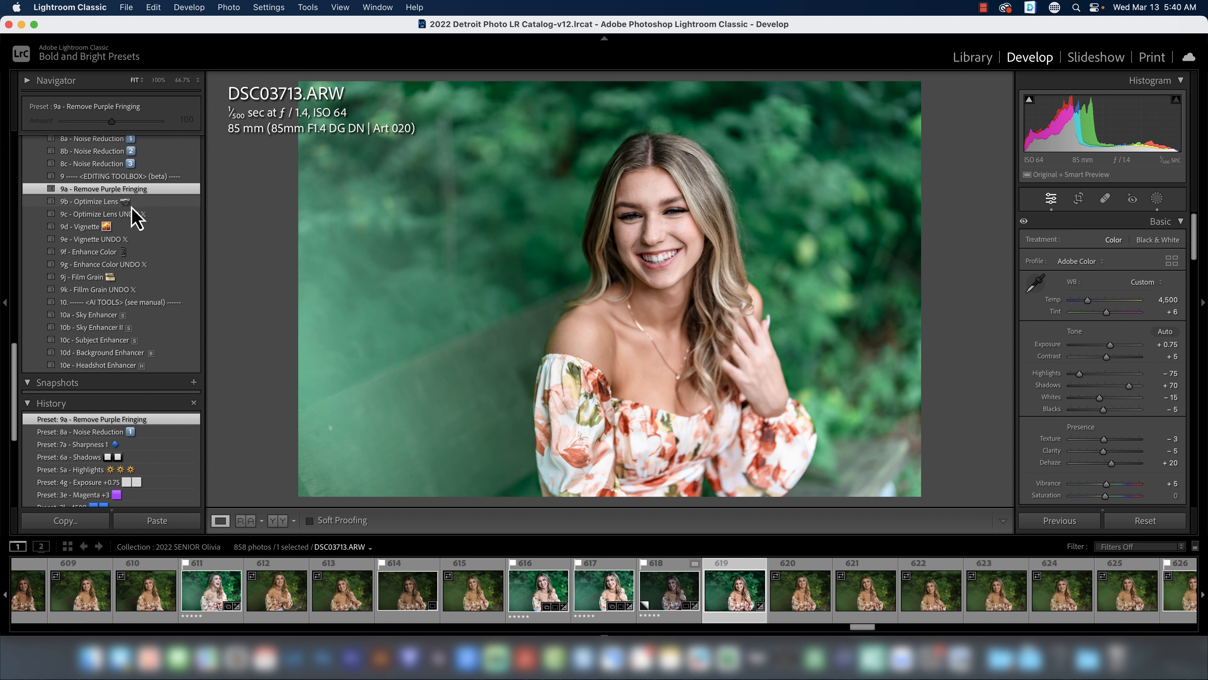
left_click(173, 204)
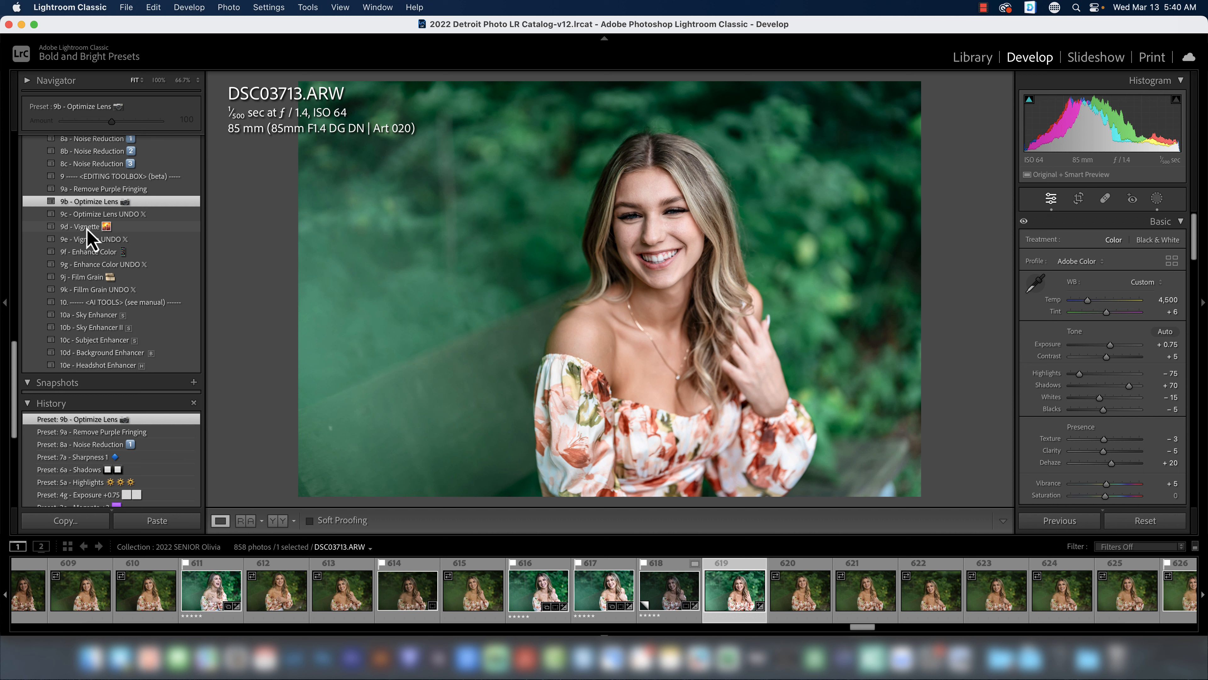
Apply the 9d - Vignette and 9f - Enhance Color presets from the editing toolbox.
left_click(119, 227)
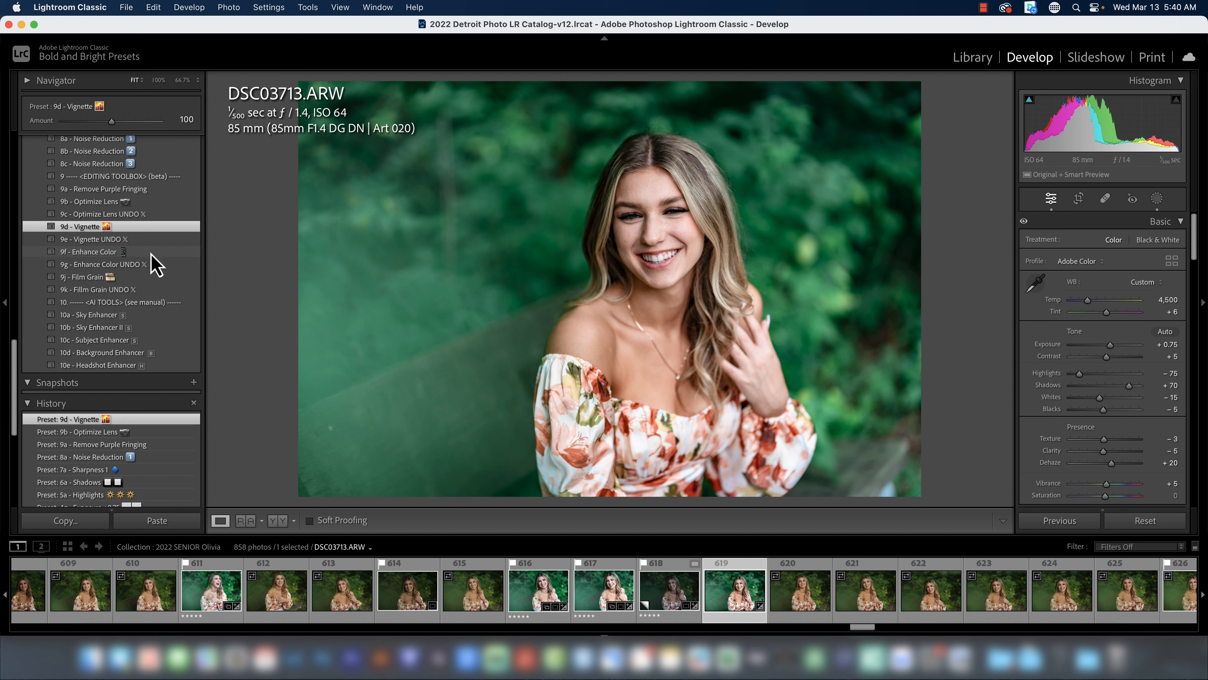
left_click(162, 253)
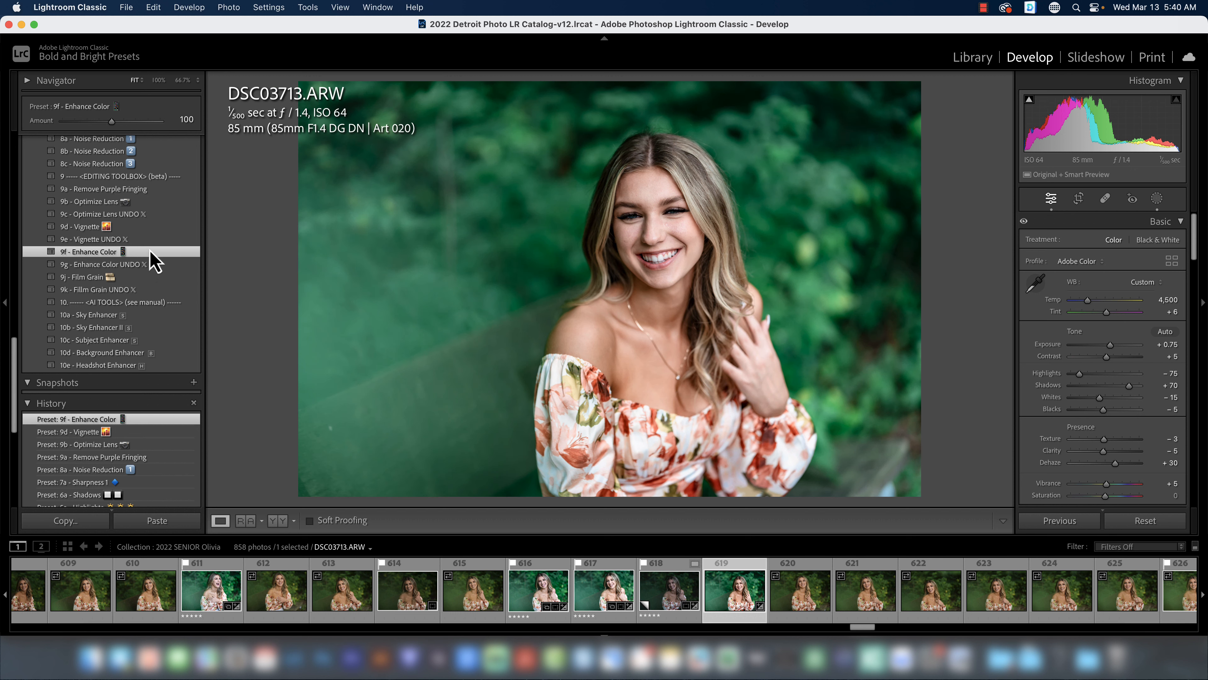
Apply the AI presets 10c - Subject Enhancer at an amount of 54 and 10d - Background Enhancer at an amount of 28.
scroll(36, 264, "down", 1)
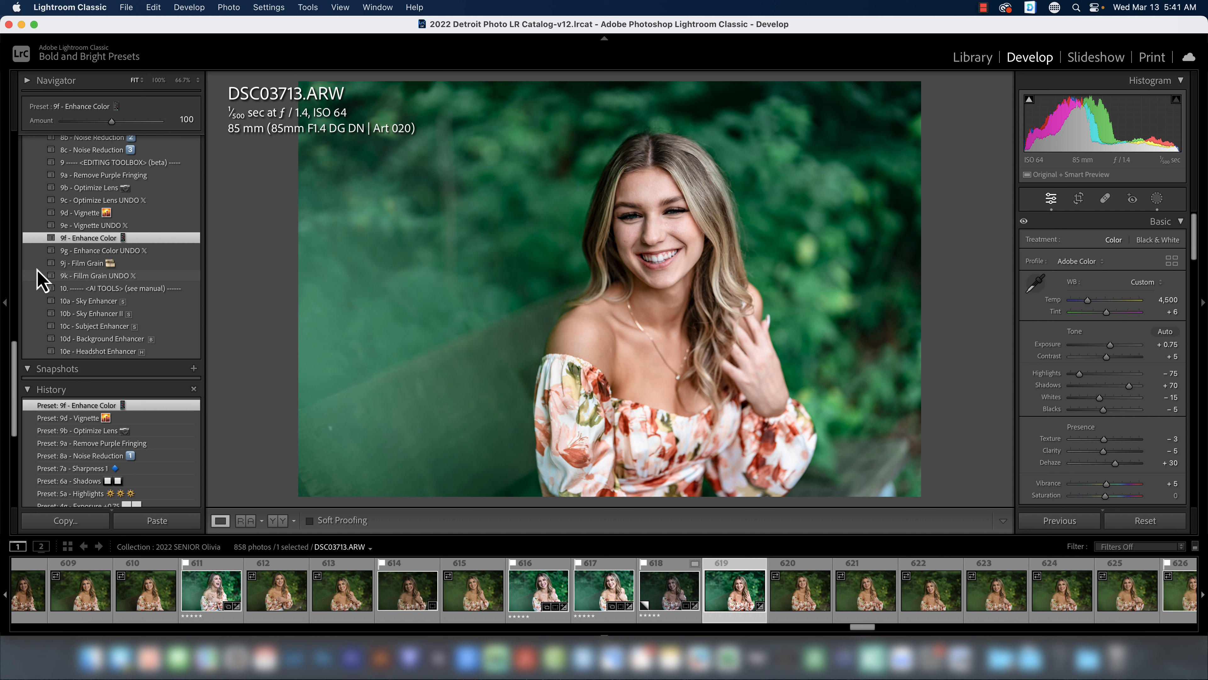
scroll(45, 269, "down", 3)
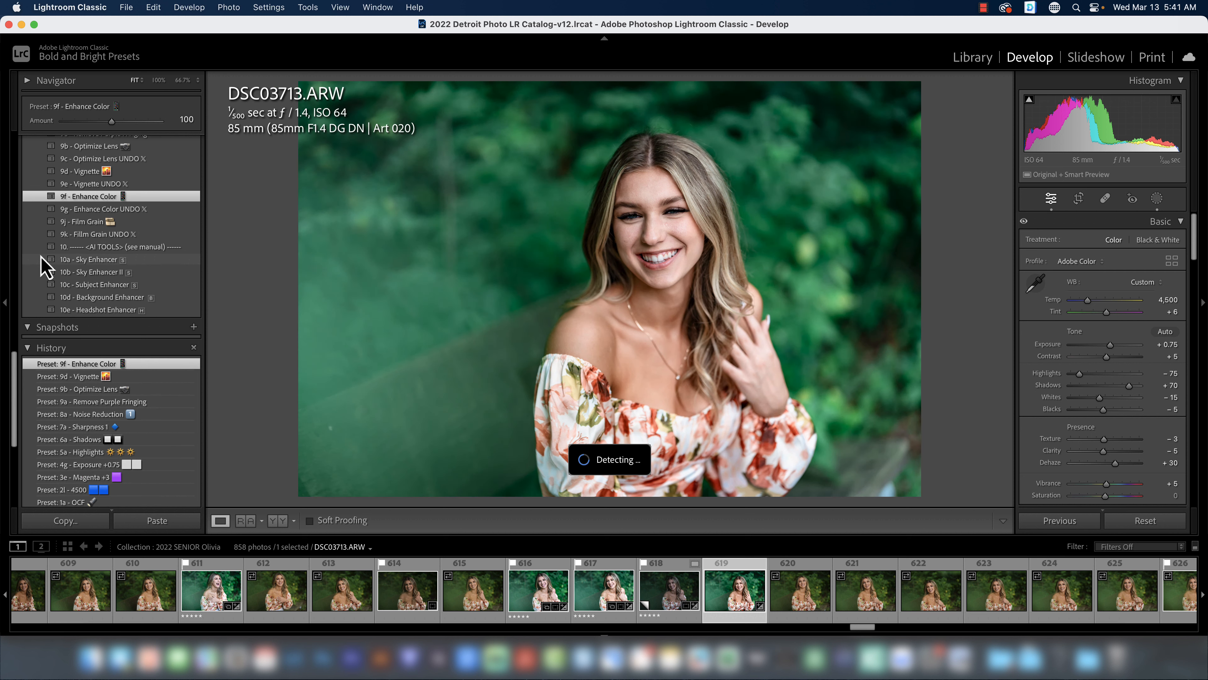
scroll(48, 224, "down", 1)
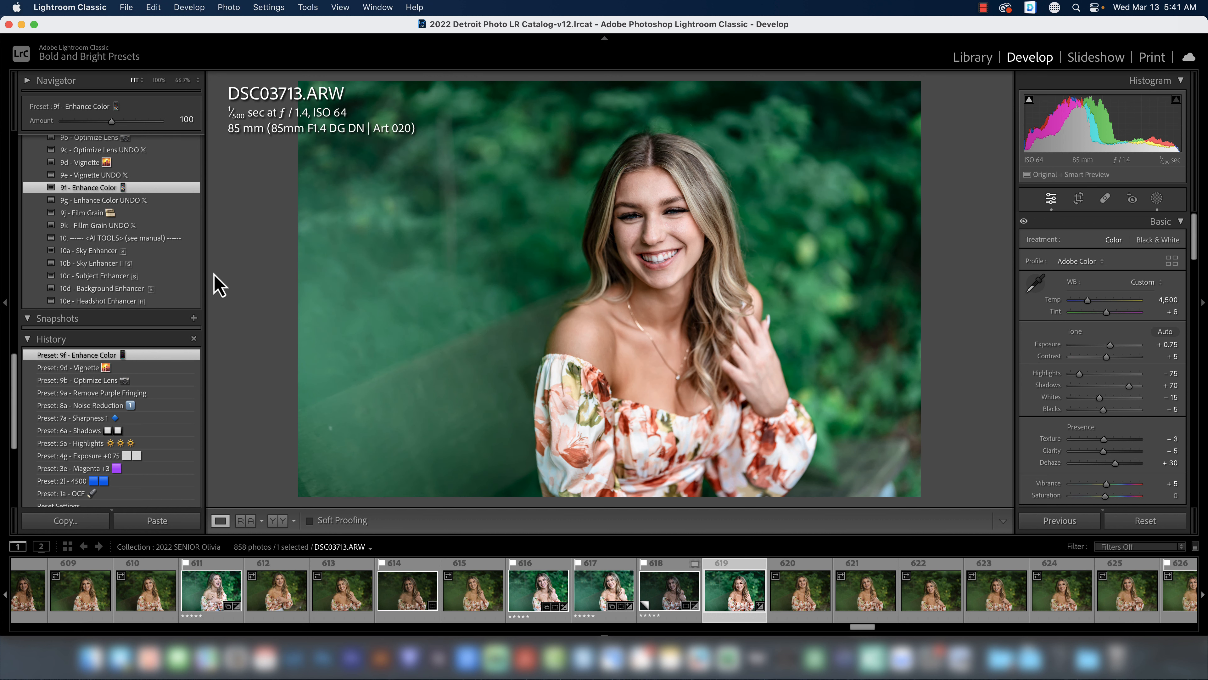
left_click(165, 278)
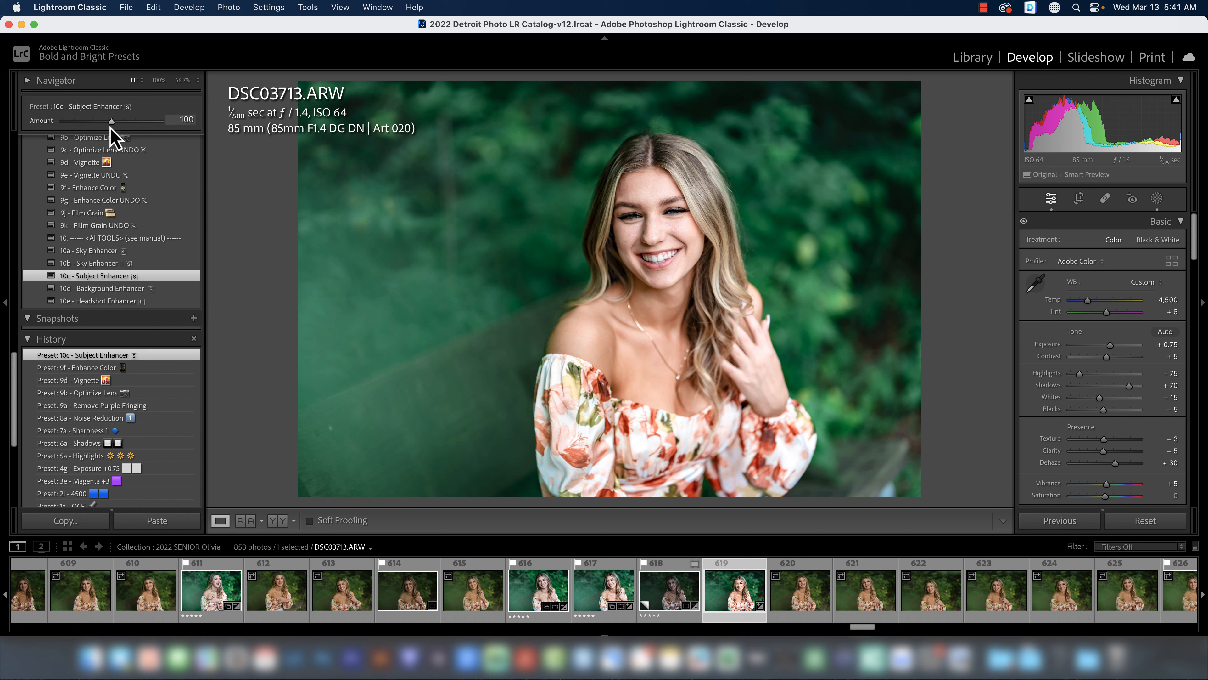
left_click_drag(112, 125, 90, 127)
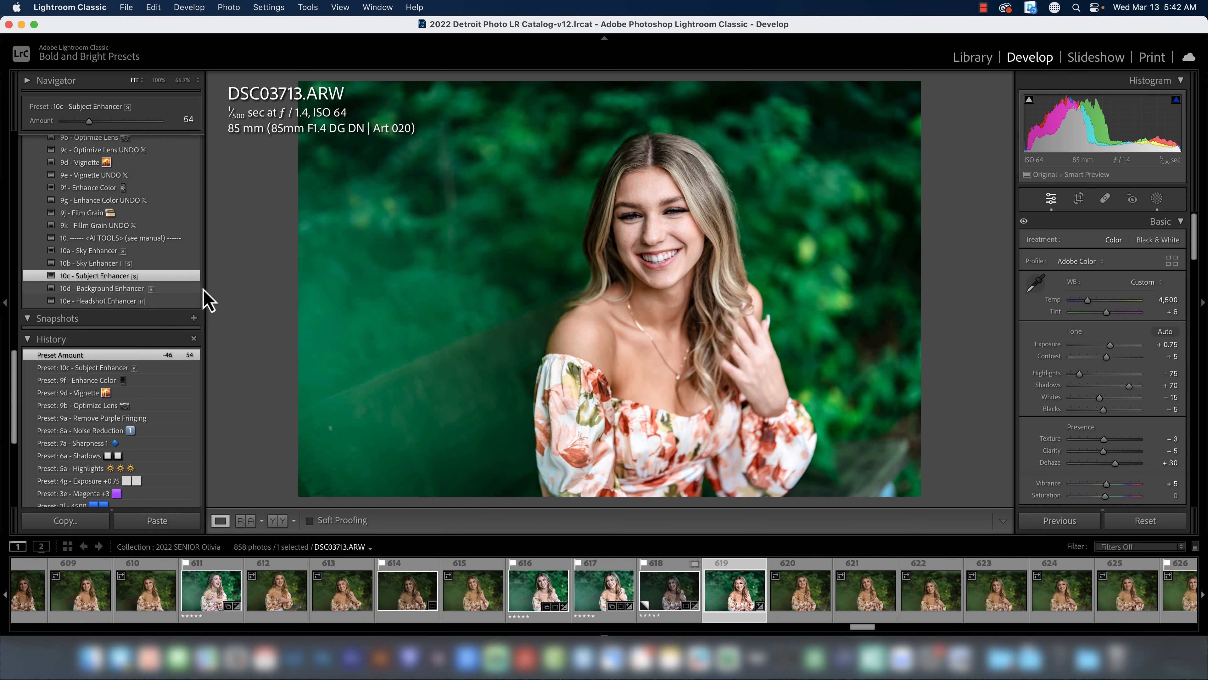
left_click(173, 290)
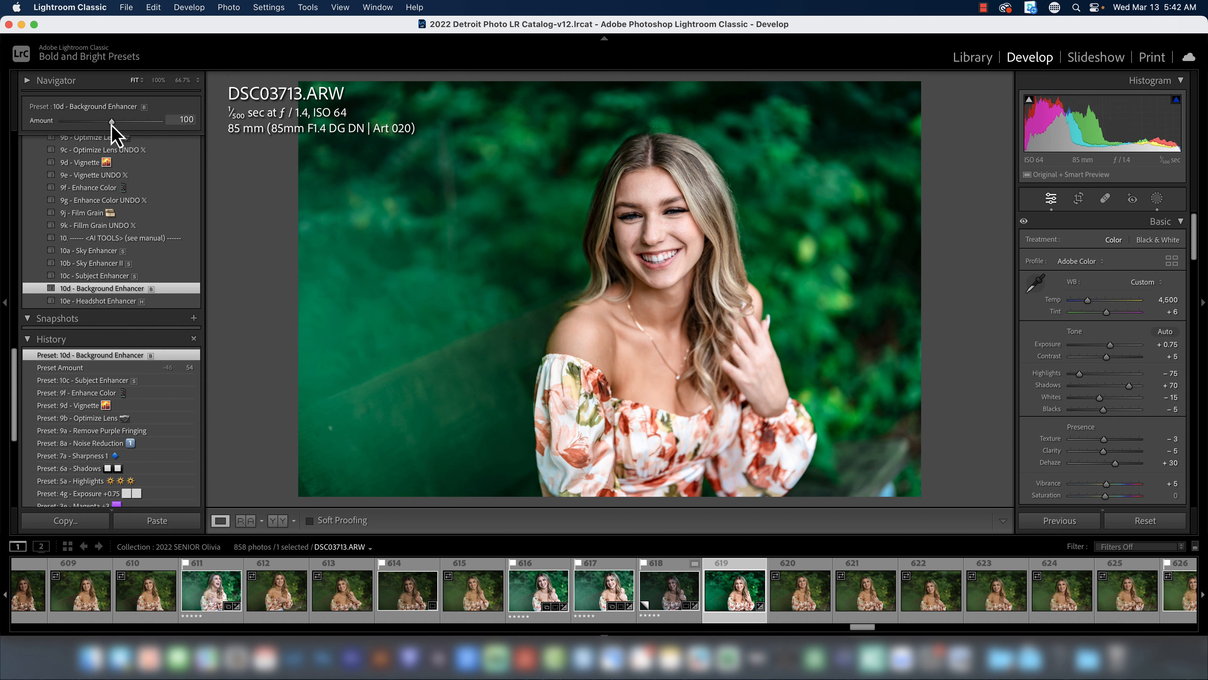
left_click_drag(113, 125, 76, 125)
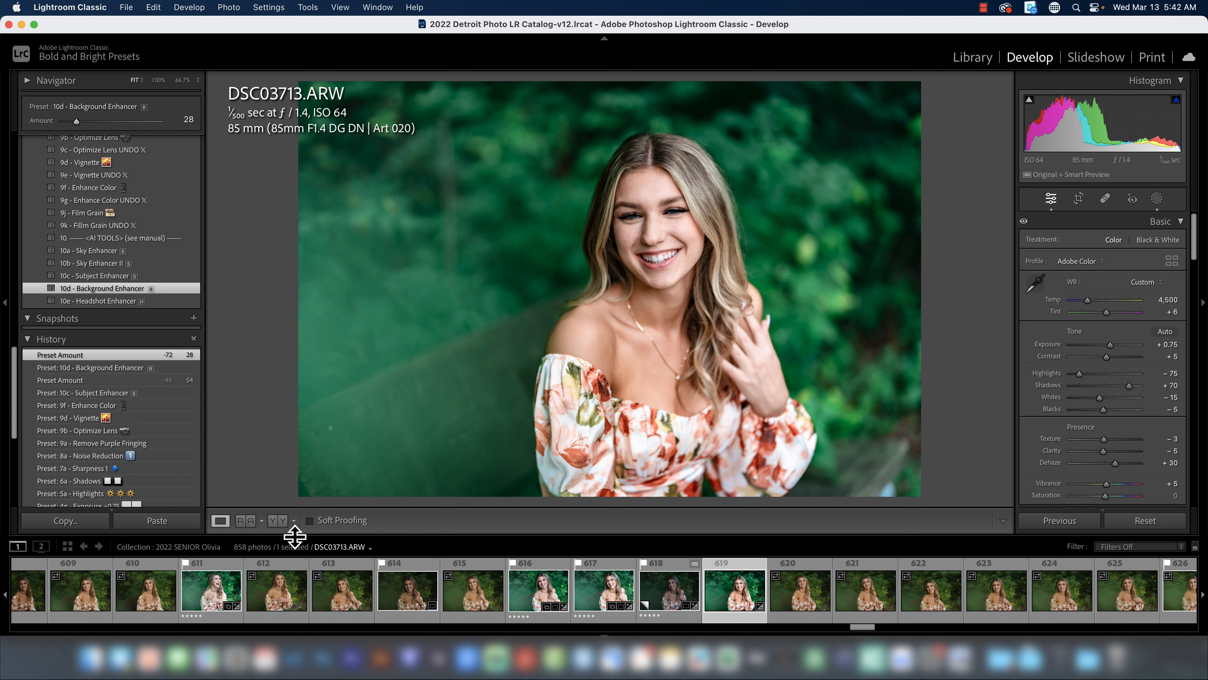
Compare the edited portrait with the original in the side-by-side before and after view.
left_click(278, 521)
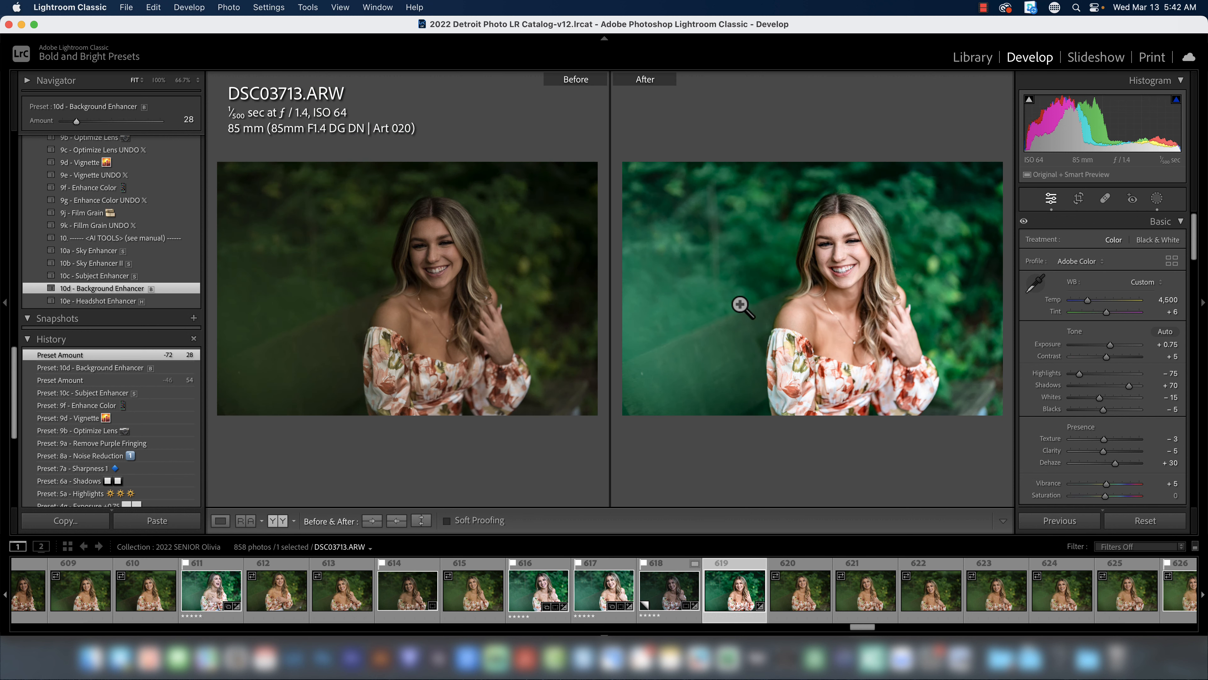
left_click(220, 521)
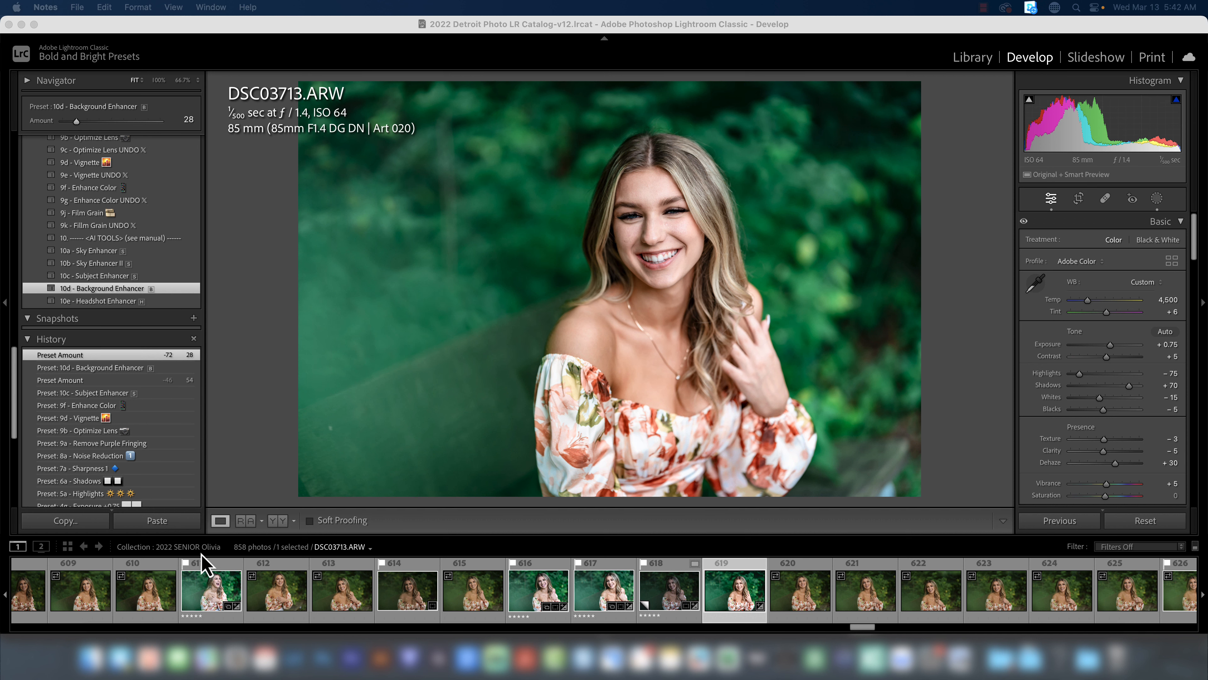
left_click(281, 521)
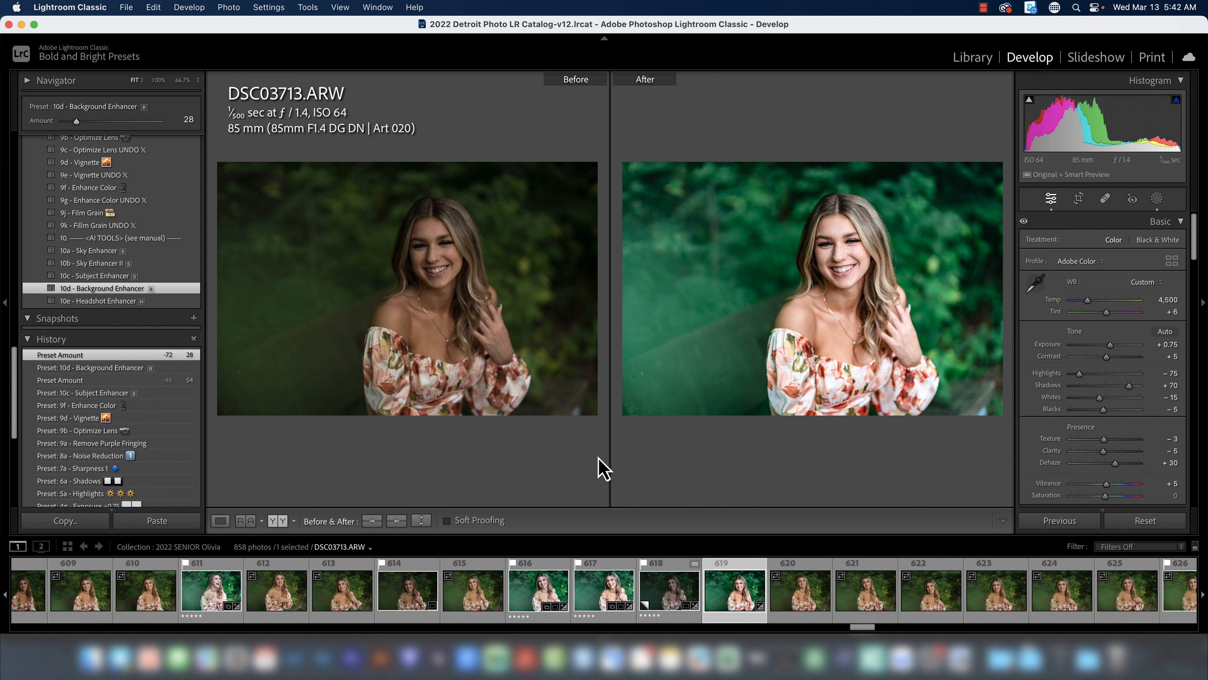